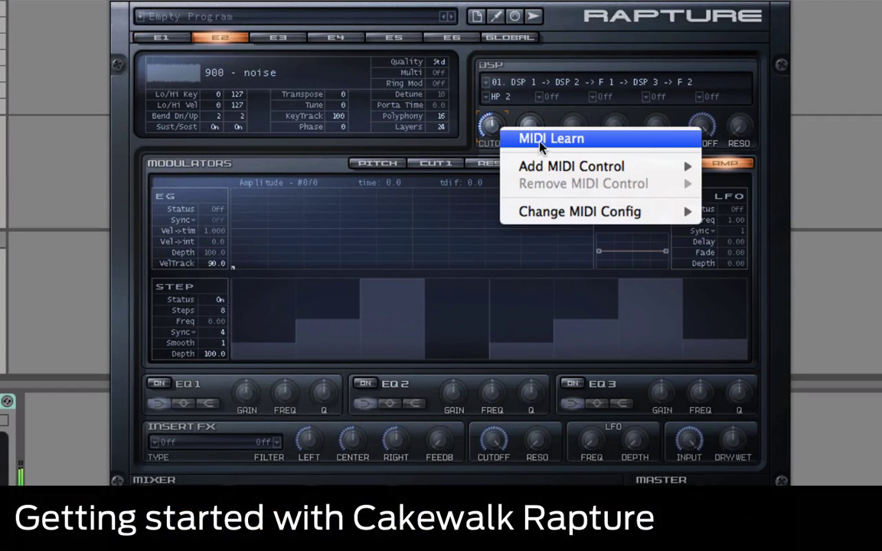
Step: Set element E1's first filter to LP 2 and turn down its cutoff
left_click(368, 7)
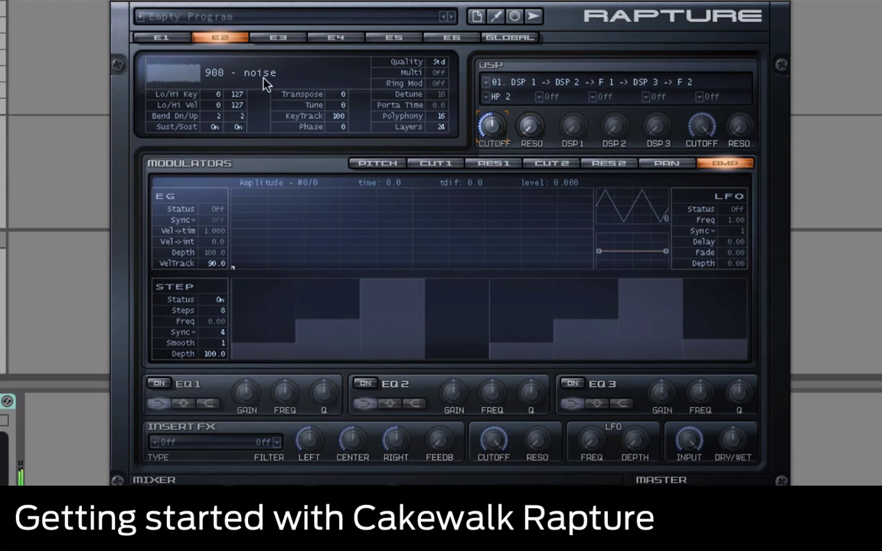
left_click(162, 37)
left_click(498, 97)
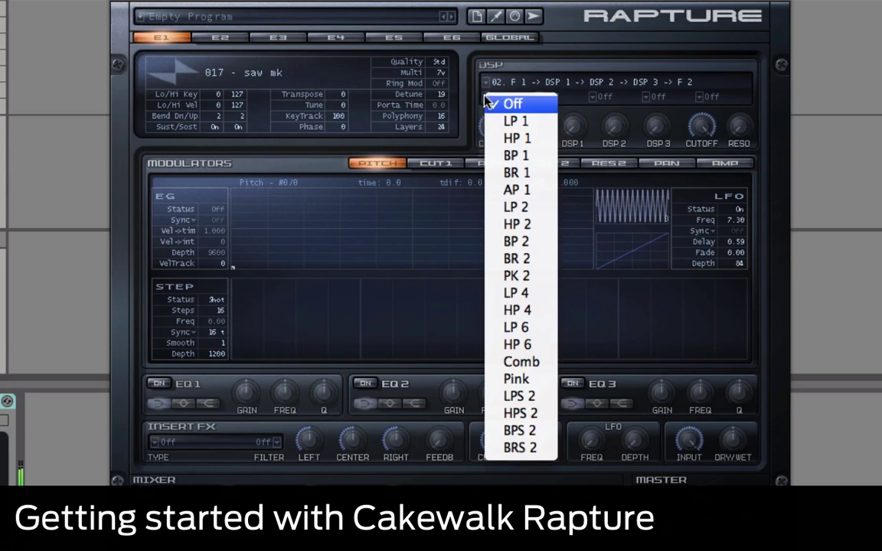
left_click(520, 206)
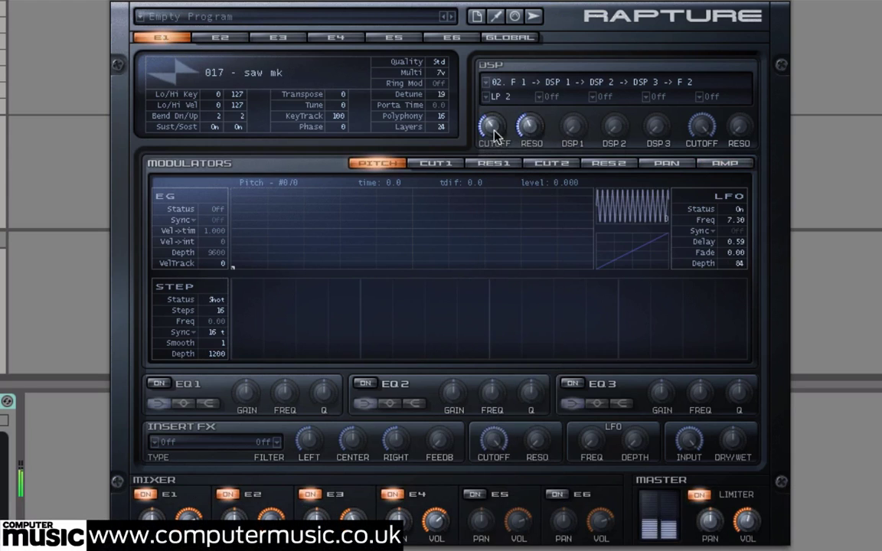
left_click_drag(494, 36, 499, 177)
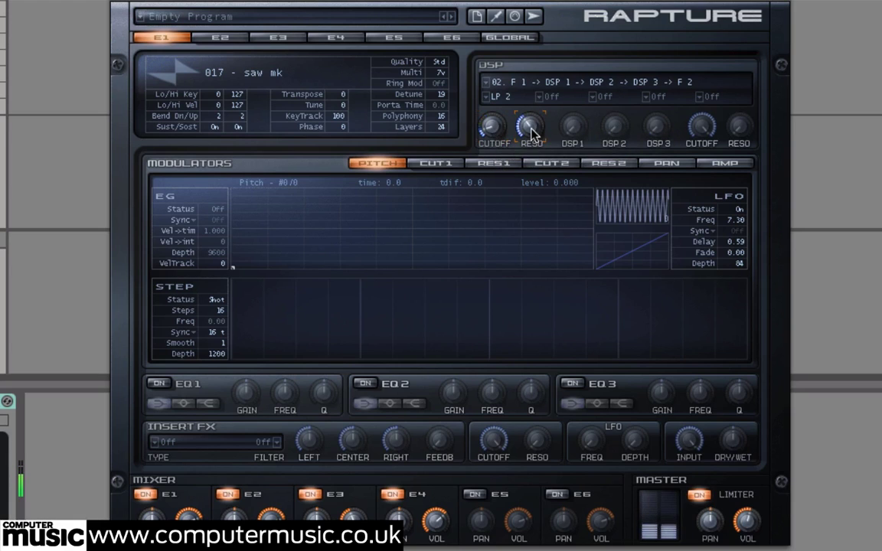
left_click(539, 143)
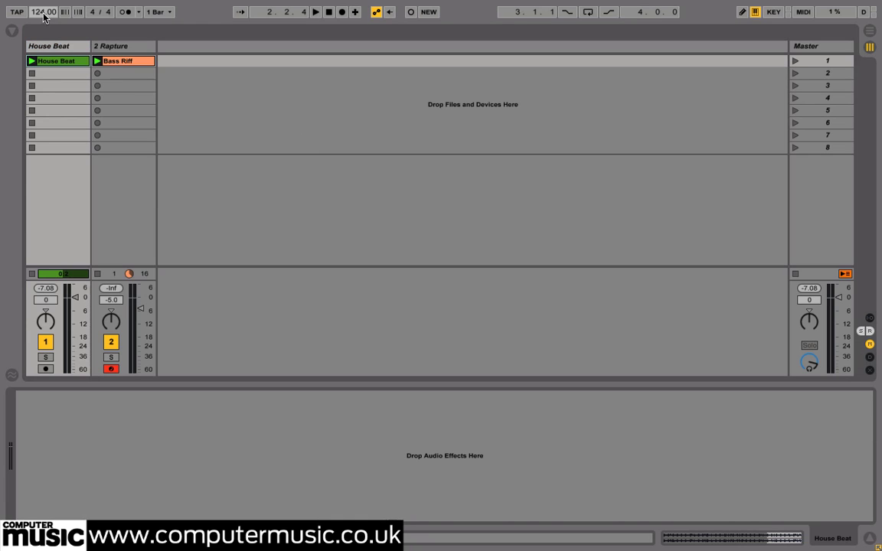
Step: Open the House Beat clip and play part of it to hear the beat
left_click(55, 65)
key("space")
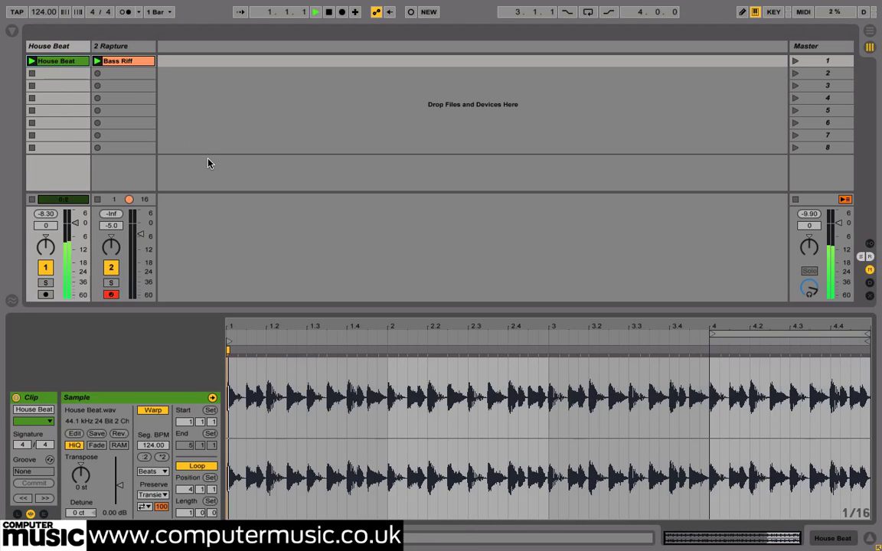
key("space")
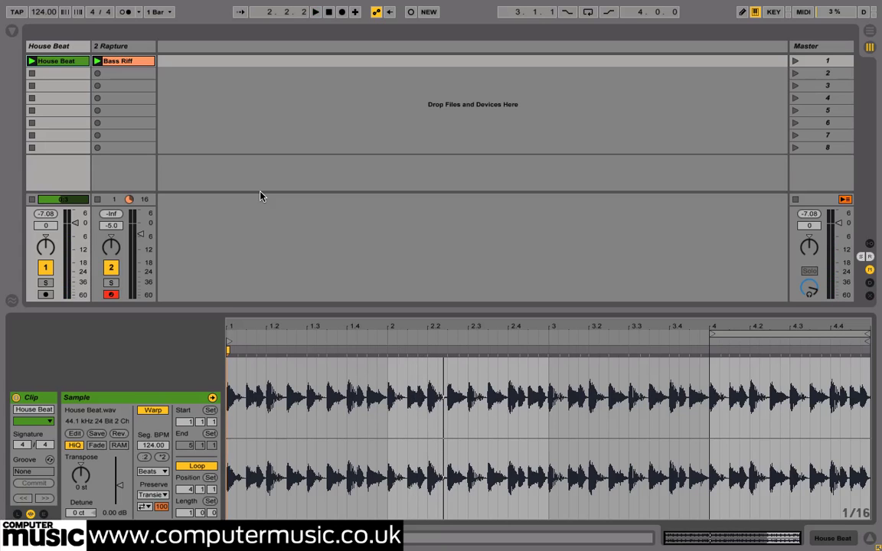
Step: View the Bass Riff clip's notes and open the Rapture instrument's editor window from its track
left_click(122, 64)
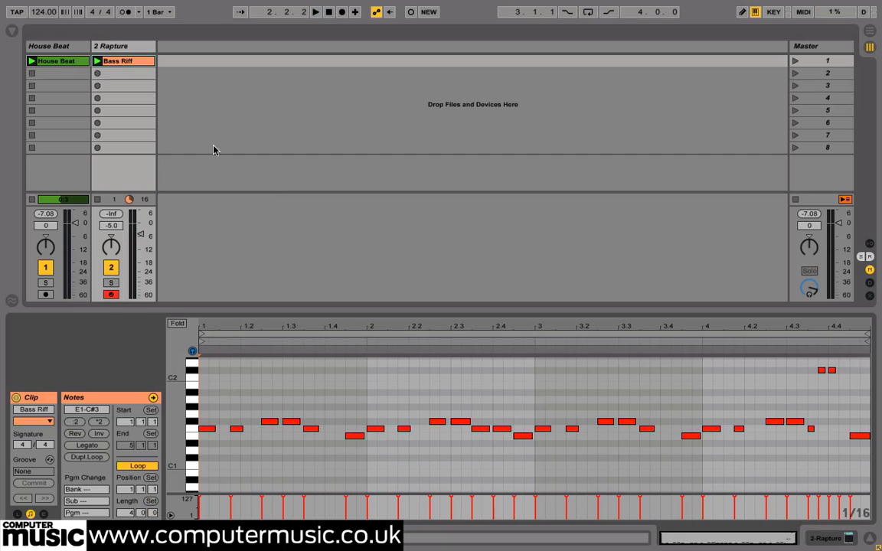
double_click(115, 46)
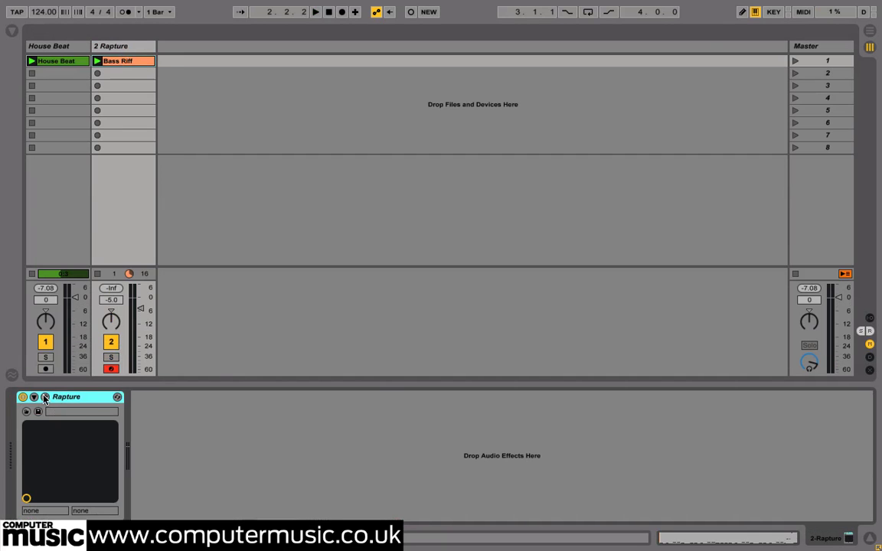
left_click(44, 398)
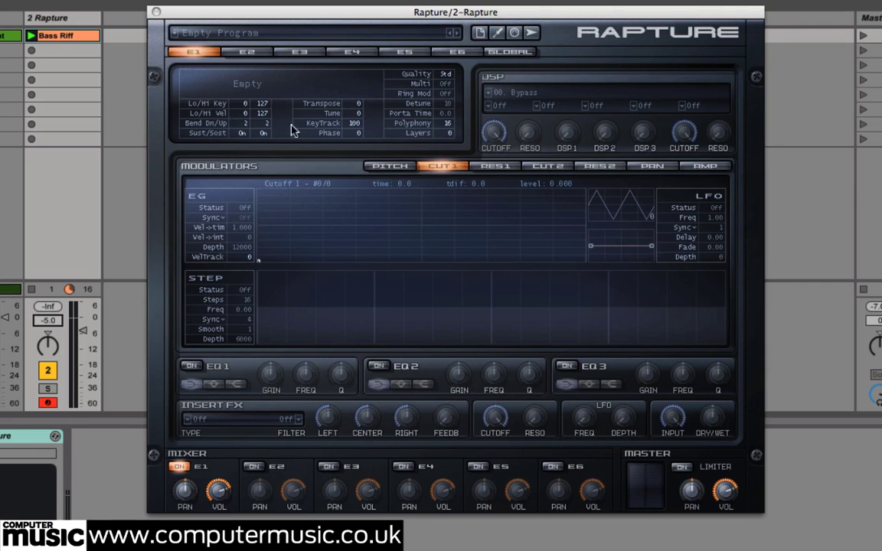
Step: Look through elements E2 to E6 and examine the load, copy, chain and ring modulation options for element E2
left_click(235, 52)
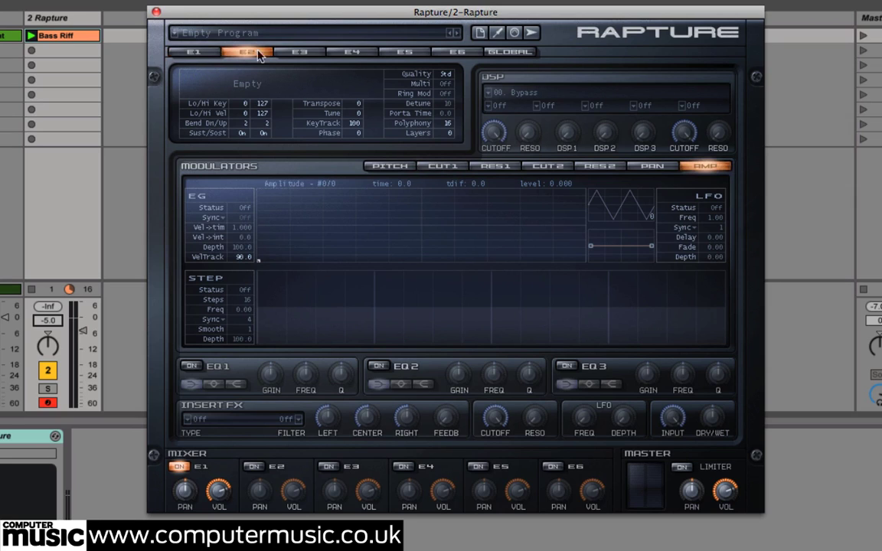
left_click(305, 56)
left_click(337, 53)
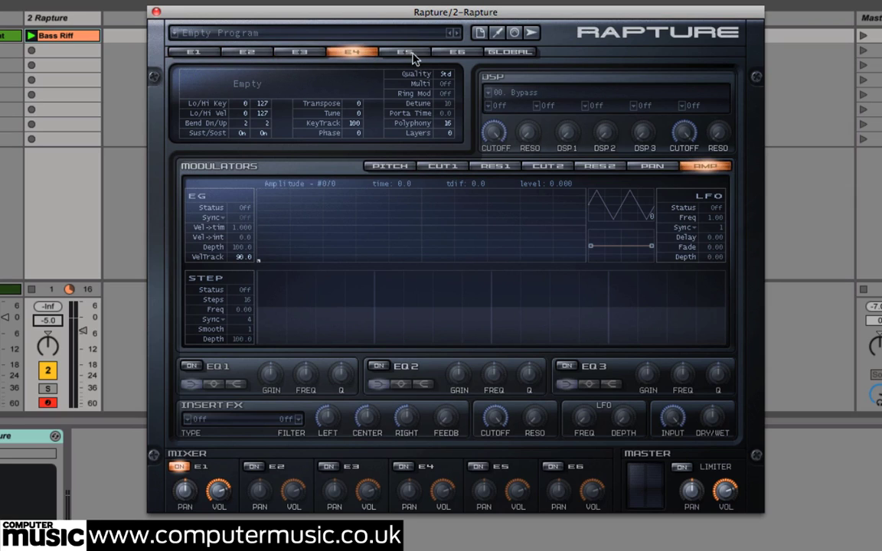
left_click(406, 54)
left_click(457, 53)
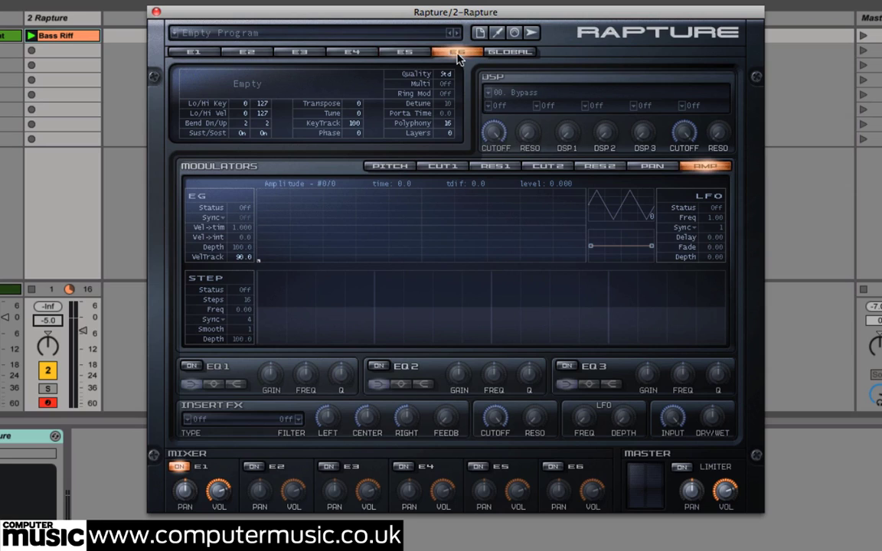
left_click(249, 53)
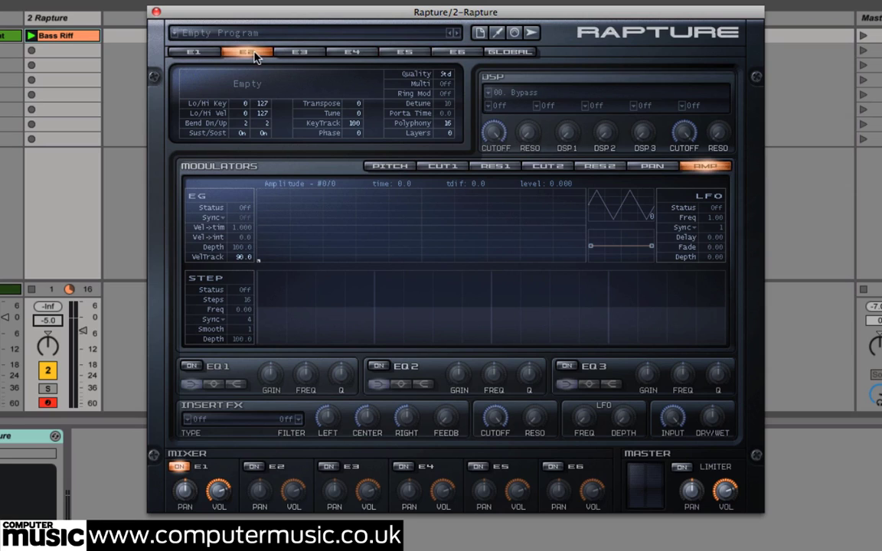
right_click(251, 55)
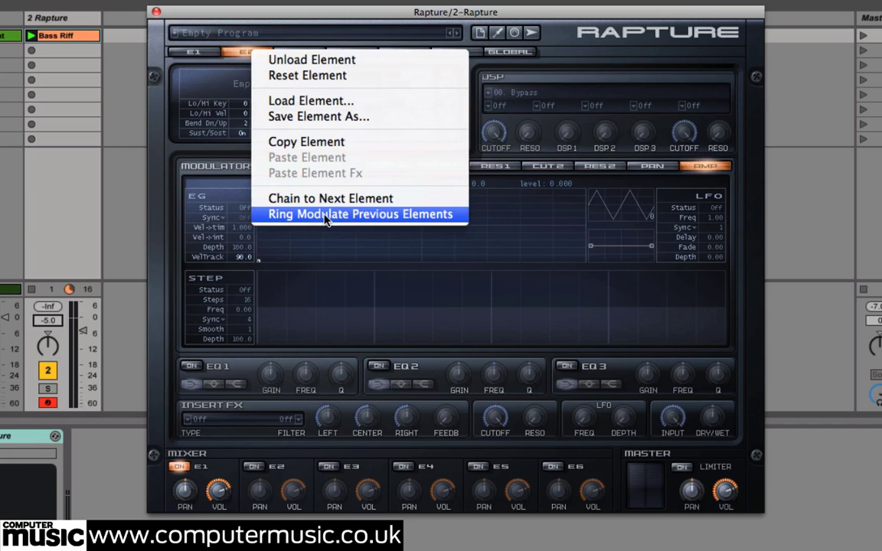
left_click(249, 17)
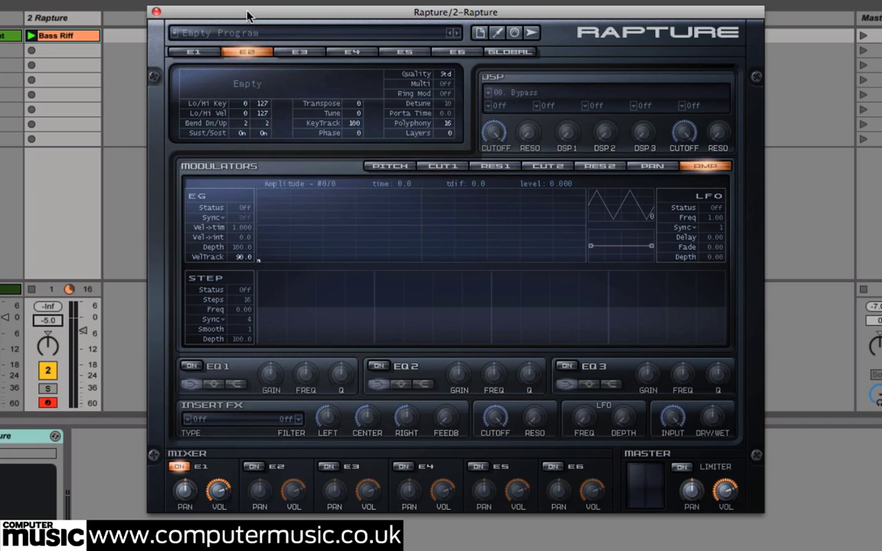
Step: Load the multisample 000 - sine.wav into element E1 and solo the Rapture track
left_click(205, 55)
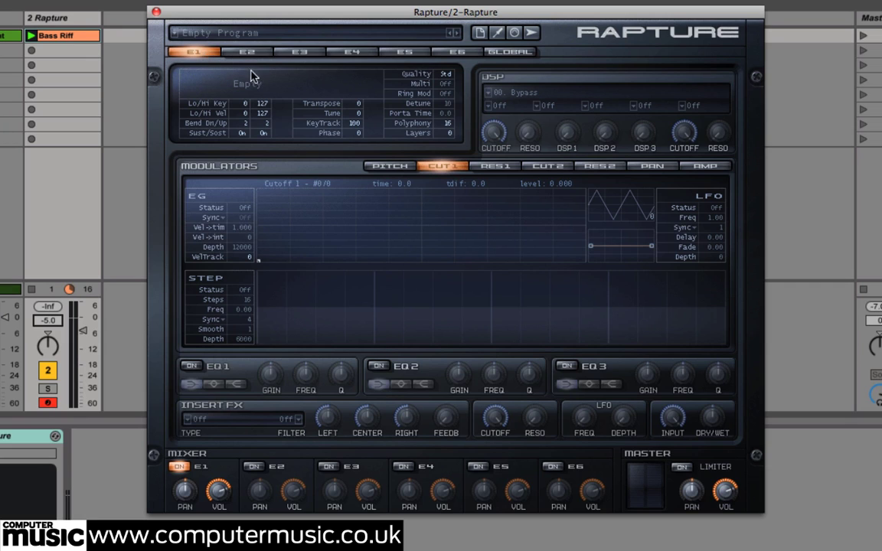
left_click(314, 84)
double_click(402, 118)
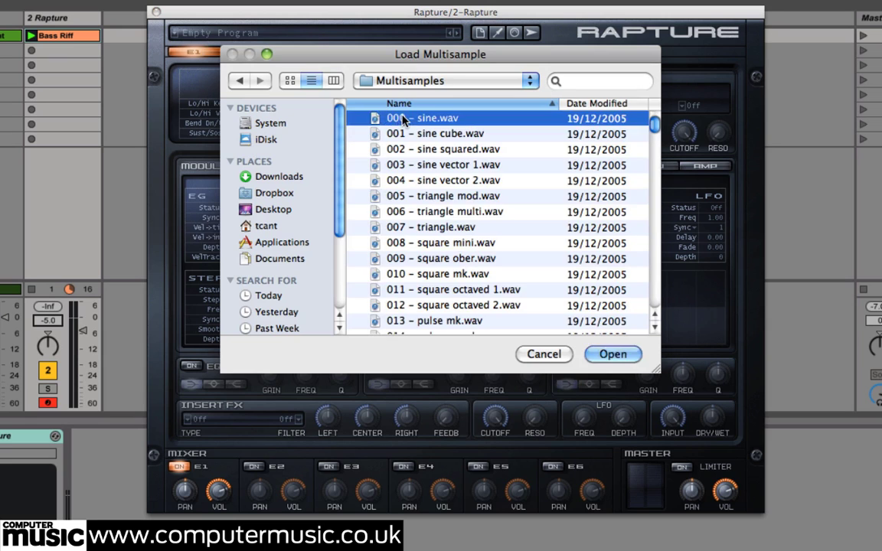
left_click(47, 388)
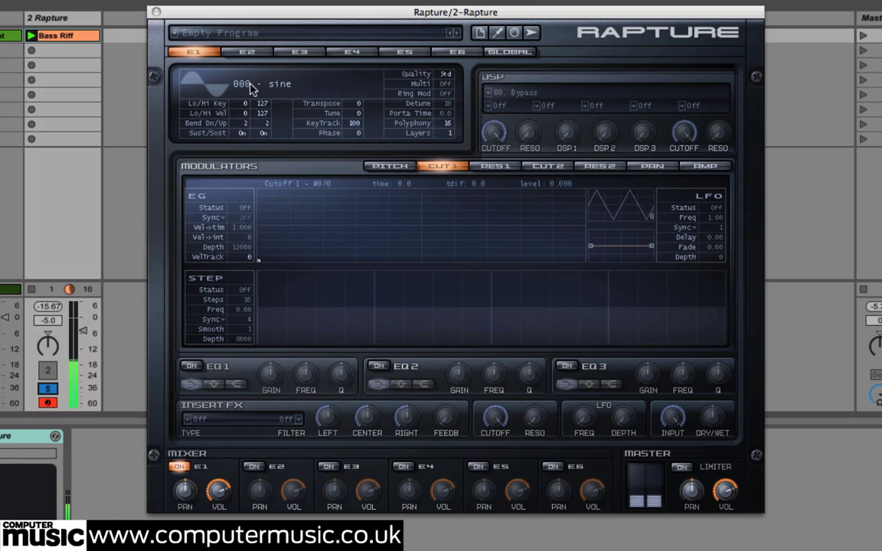
Step: Replace element E1's multisample with 001 - sine cube.wav and that with 003 - sine vector 1.wav
left_click(206, 77)
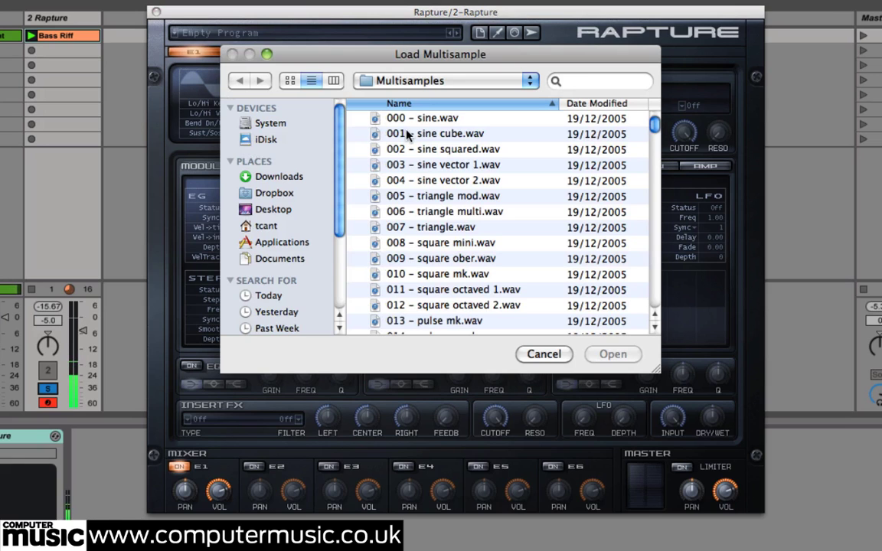
double_click(399, 134)
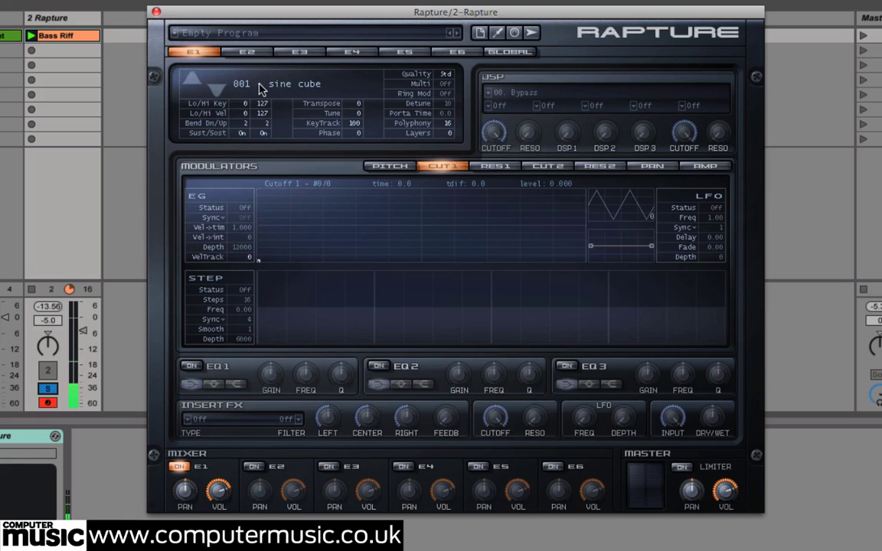
left_click(226, 81)
double_click(425, 165)
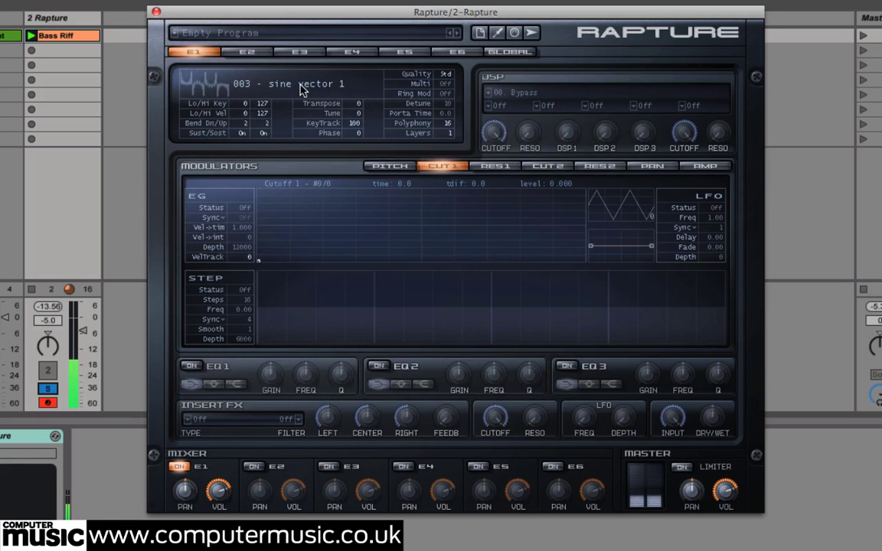
Step: Step through element E1's following multisamples one at a time up to 008 - square mini
scroll(208, 85, "down", 1)
scroll(211, 85, "up", 1)
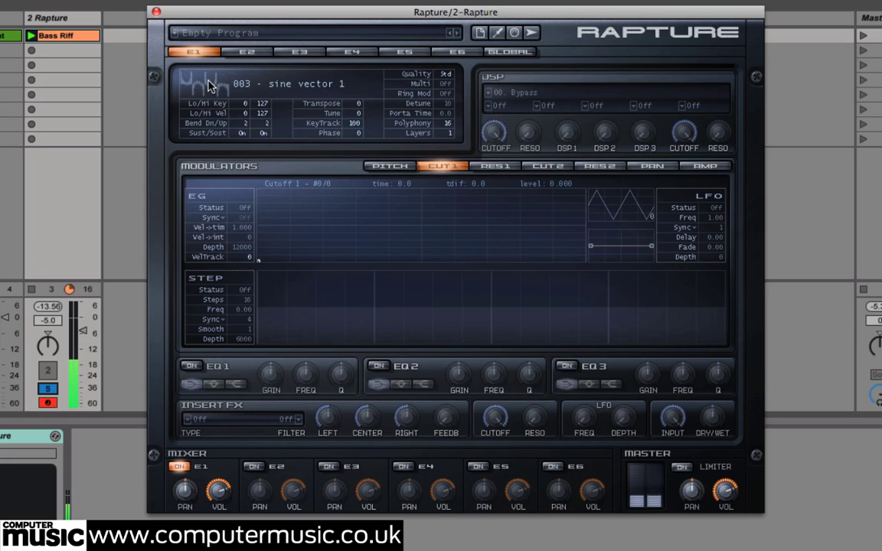
scroll(208, 85, "down", 1)
scroll(209, 85, "down", 1)
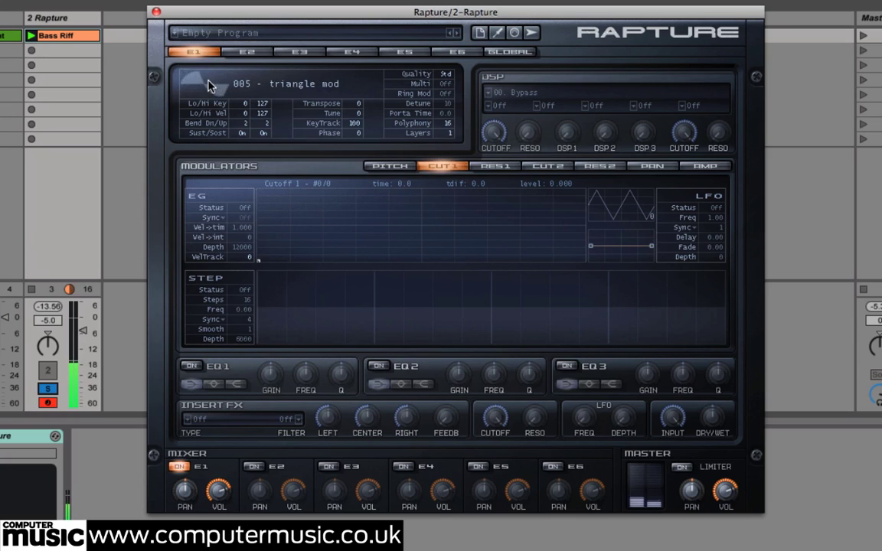
scroll(211, 86, "down", 1)
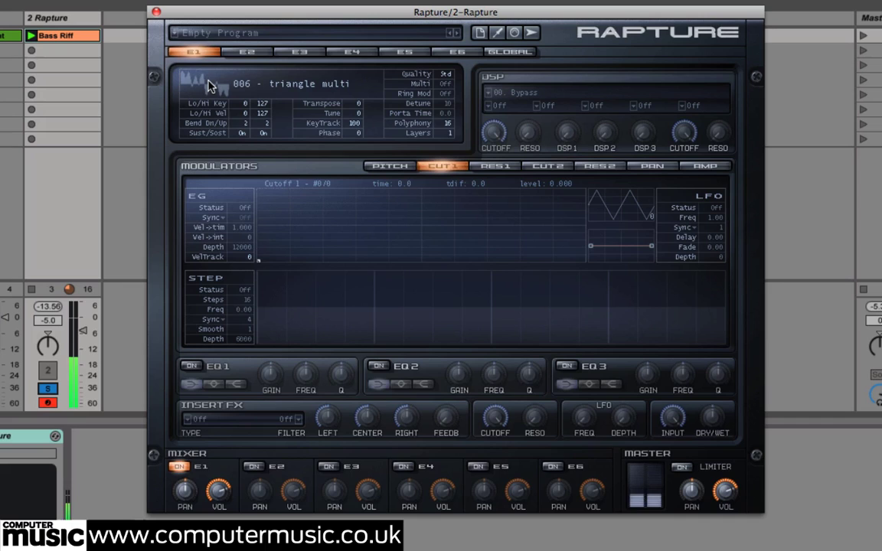
scroll(212, 86, "down", 1)
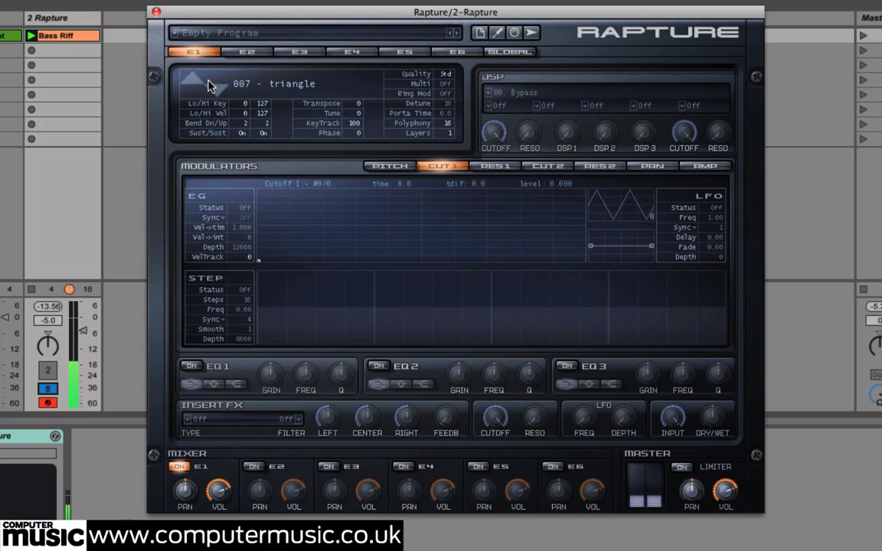
scroll(212, 86, "down", 1)
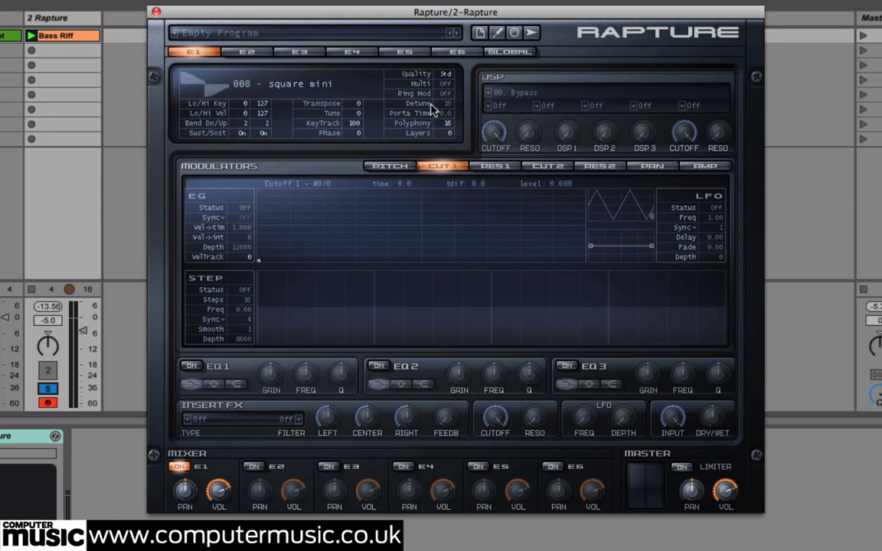
Step: Transpose element E1 to -12 and set its DSP routing to 01. DSP 1 -> DSP 2 -> F 1 -> DSP 3 -> F 2
left_click_drag(357, 104, 359, 111)
left_click(488, 95)
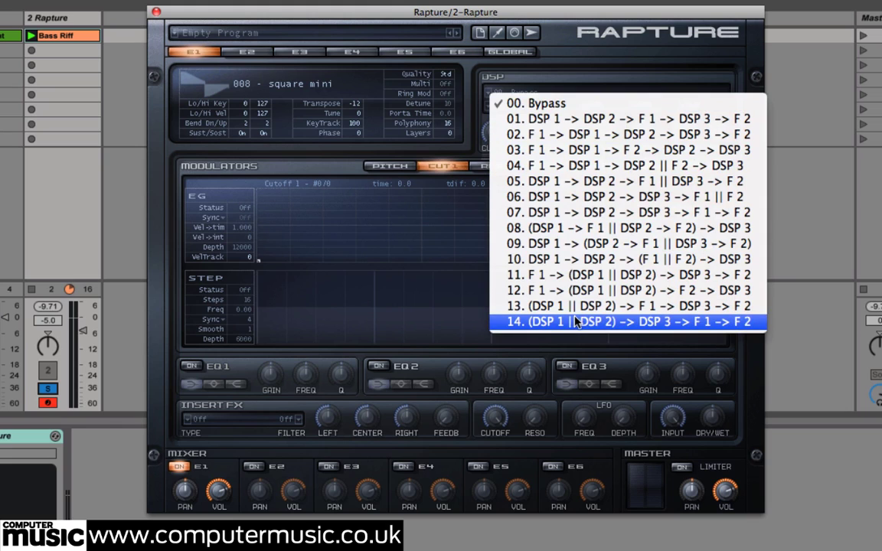
left_click(545, 121)
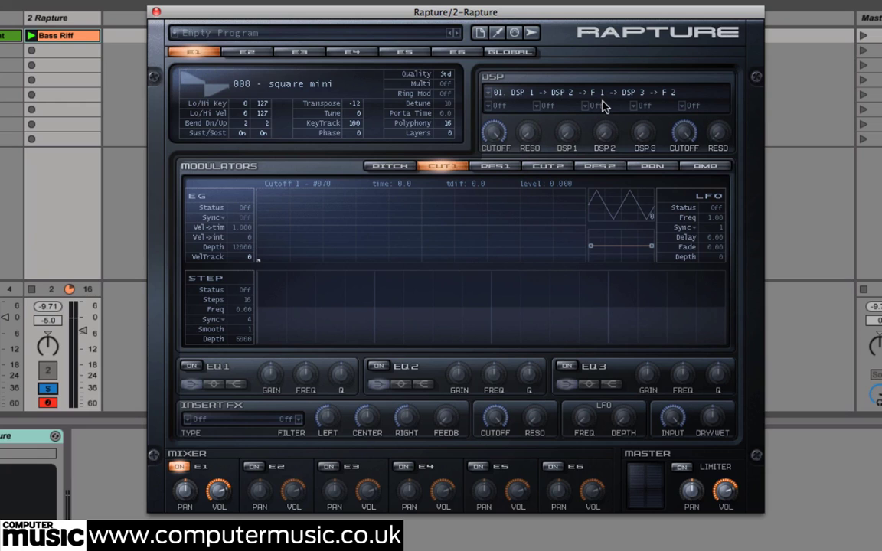
Step: Set element E1's DSP 1 to Soft with an amount of 9.5 % and its first filter to LP 6
left_click(539, 106)
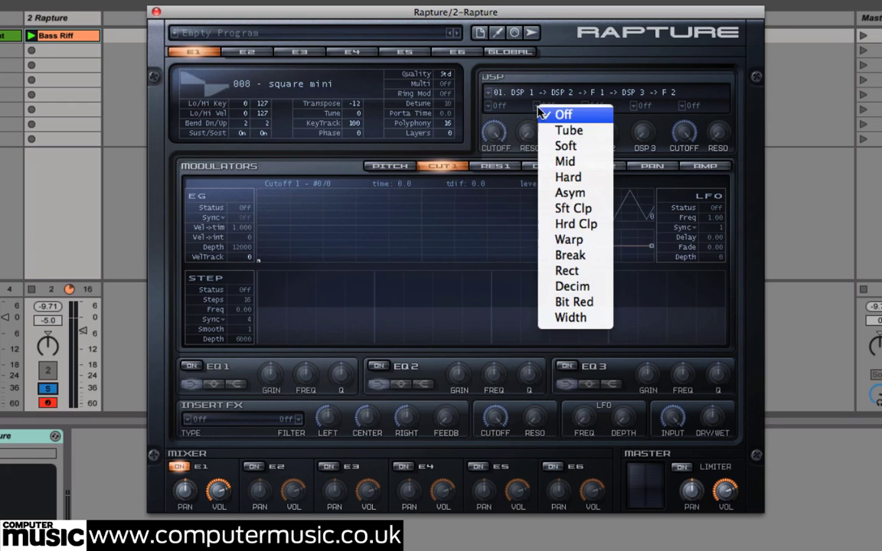
left_click(576, 148)
left_click_drag(573, 143, 571, 130)
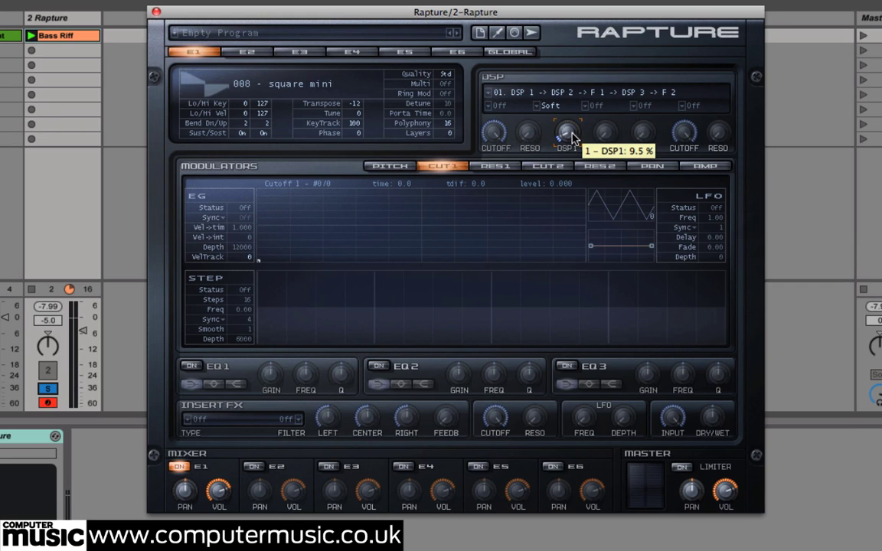
left_click(490, 106)
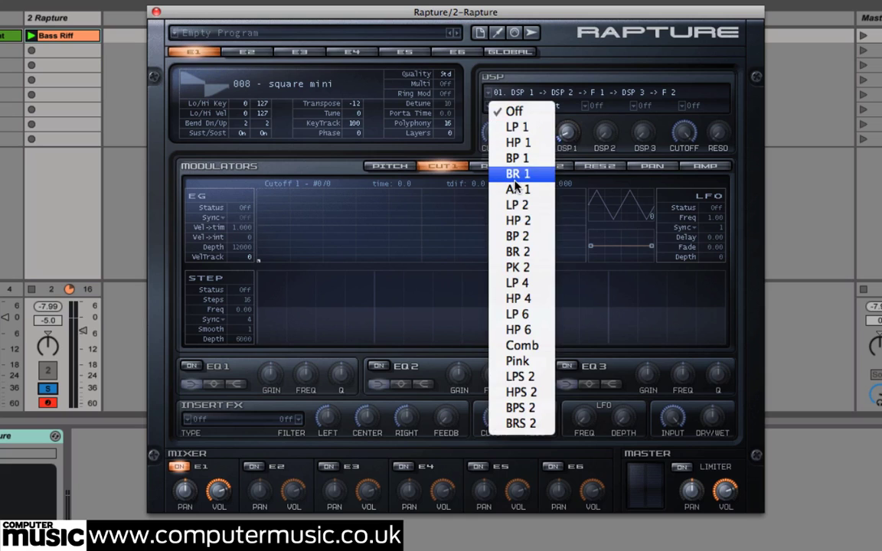
left_click(528, 316)
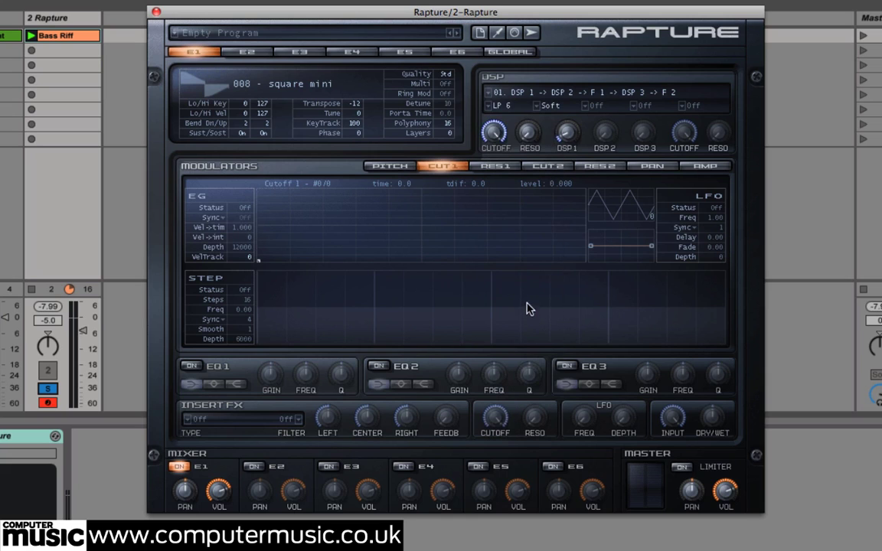
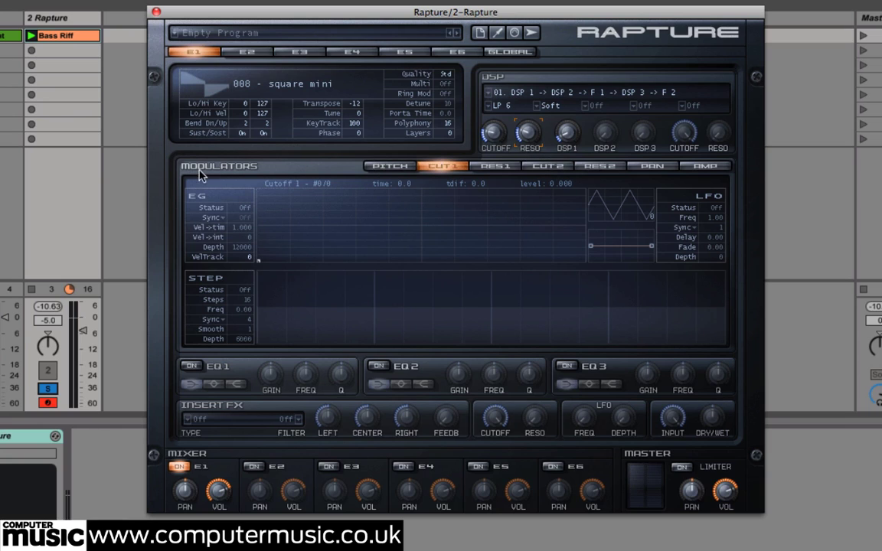
Step: Enable the envelope generator for element E1's Cutoff 1 and set its depth to 8150
left_click(408, 167)
left_click(442, 168)
left_click(245, 208)
left_click_drag(239, 254, 240, 277)
Step: Draw a decaying Cutoff 1 envelope from full level at time 0 to a second node at about time 187, level 0.022
left_click(288, 205)
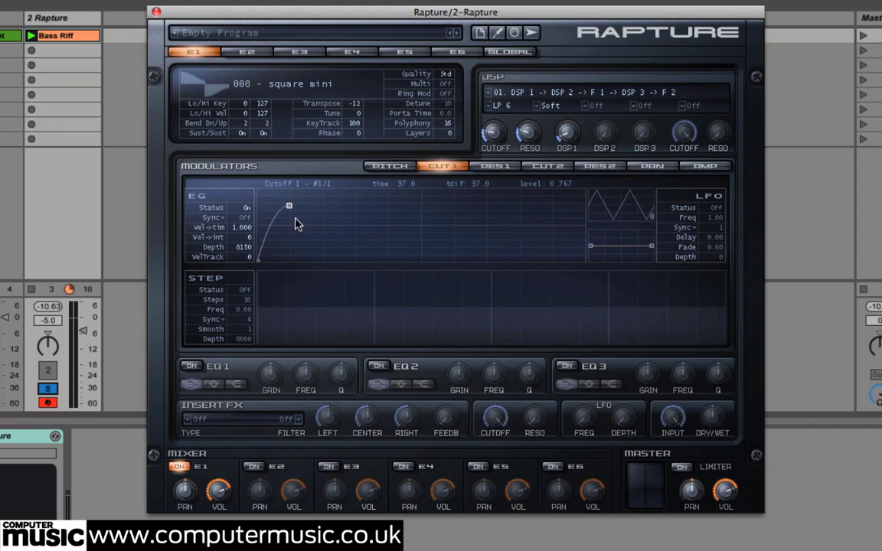
left_click_drag(289, 208, 249, 183)
left_click(318, 260)
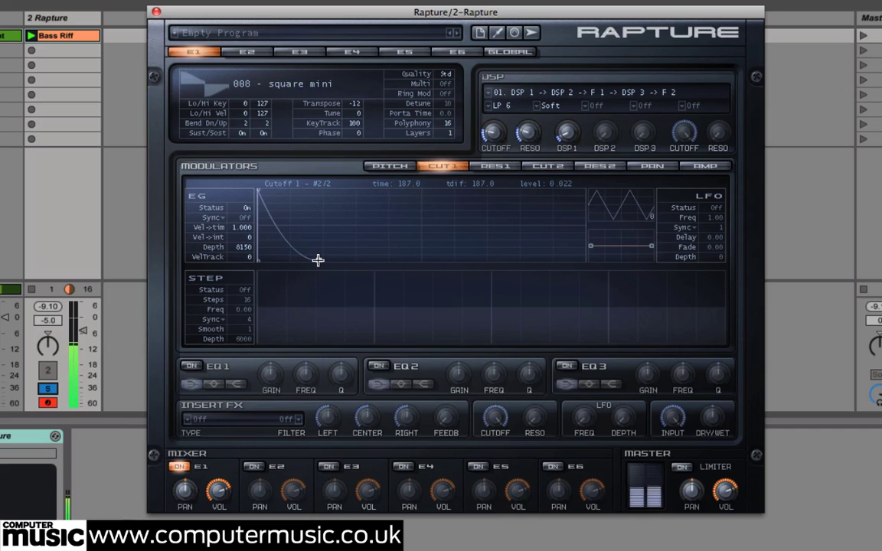
Step: Adjust the Cutoff 1 envelope nodes, keeping the first at full level and moving the second to about time 332.5, level 0
mouse_move(318, 260)
left_mouse_down()
mouse_move(531, 268)
mouse_move(309, 265)
left_mouse_up()
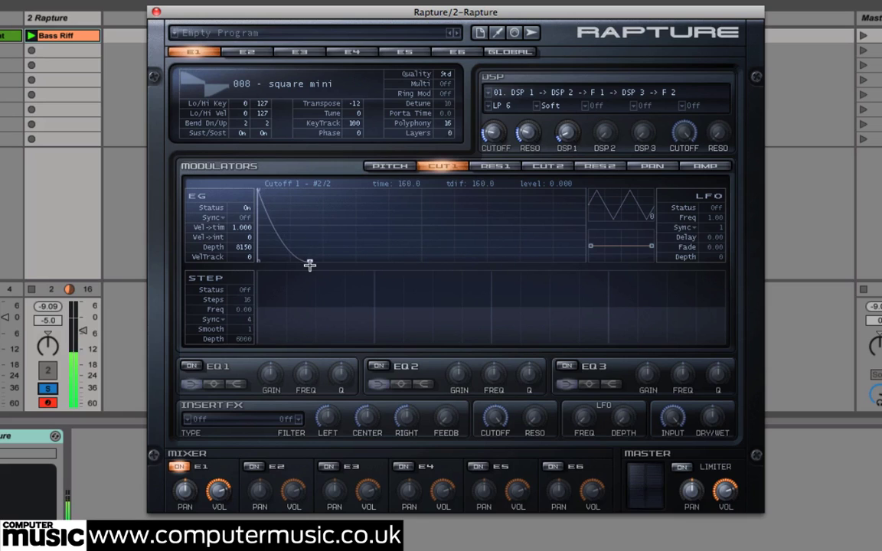
left_click_drag(257, 190, 234, 166)
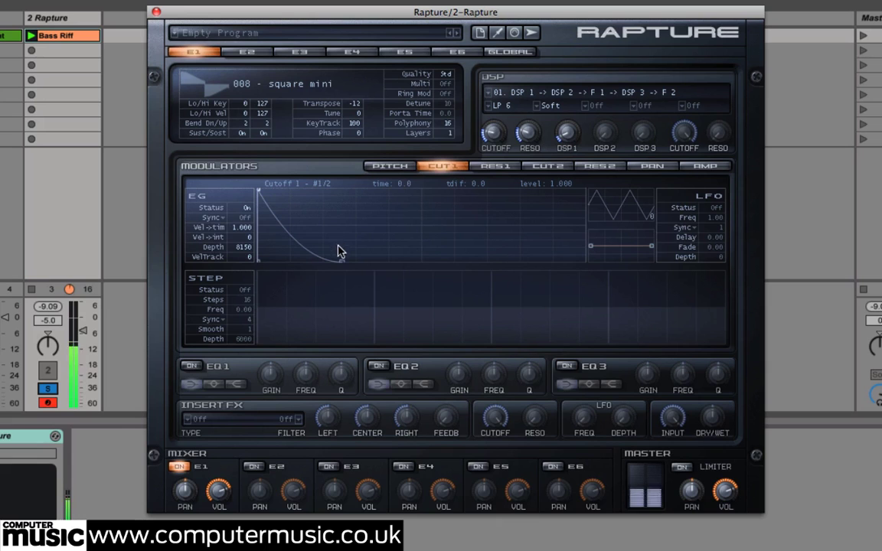
left_click_drag(342, 260, 366, 269)
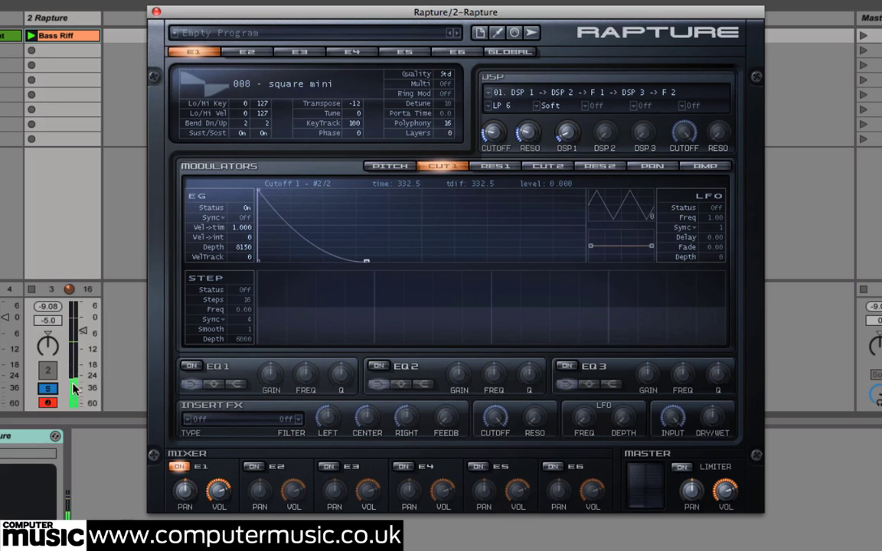